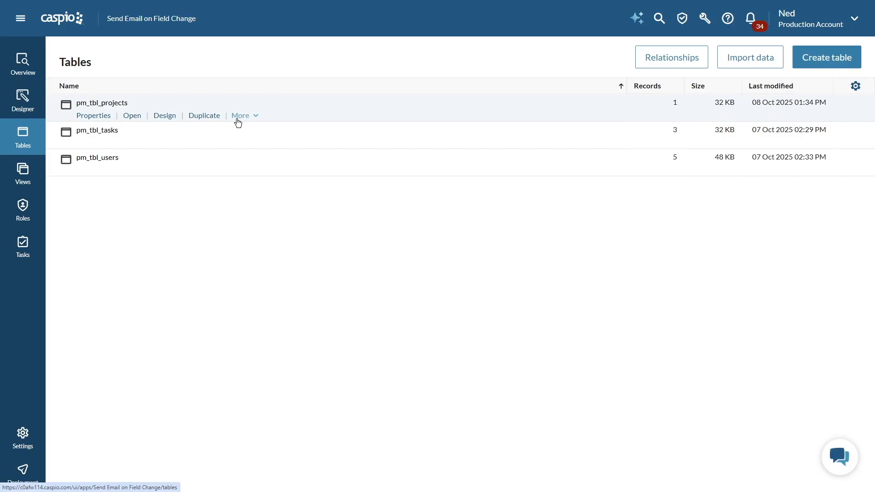
Step: Review the records in the datasheets of the pm_tbl_tasks and pm_tbl_projects tables
click(136, 144)
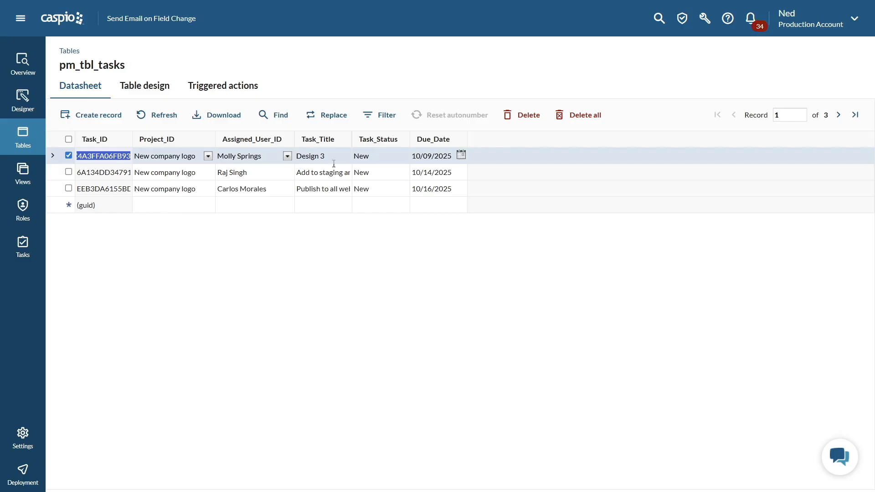
click(32, 133)
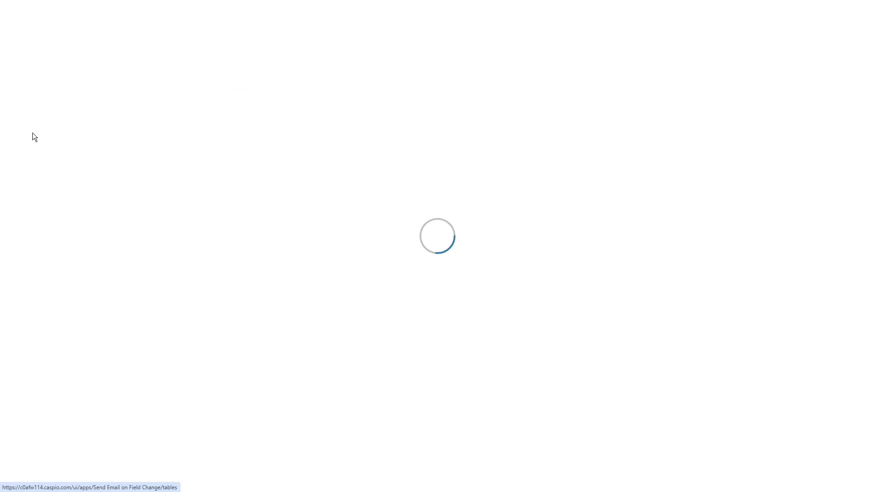
click(138, 115)
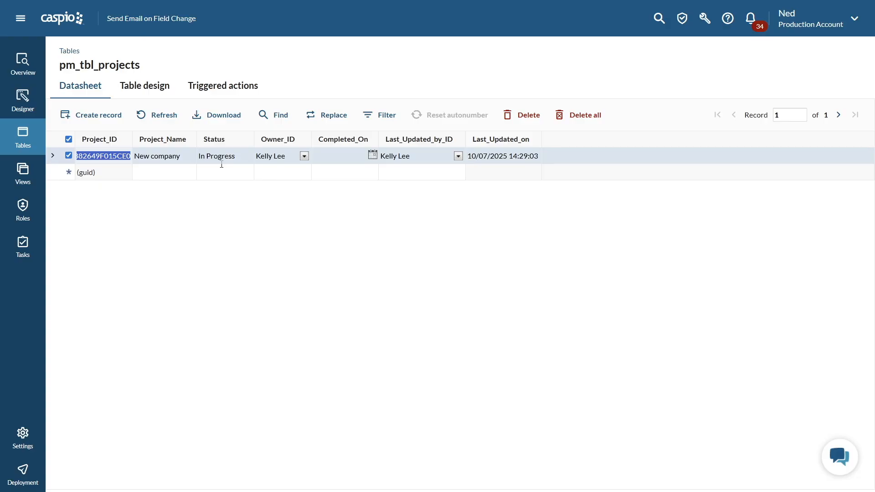
Step: Open the "Update Task Status and Send Email" triggered action of pm_tbl_projects for editing and review its existing blocks
click(23, 137)
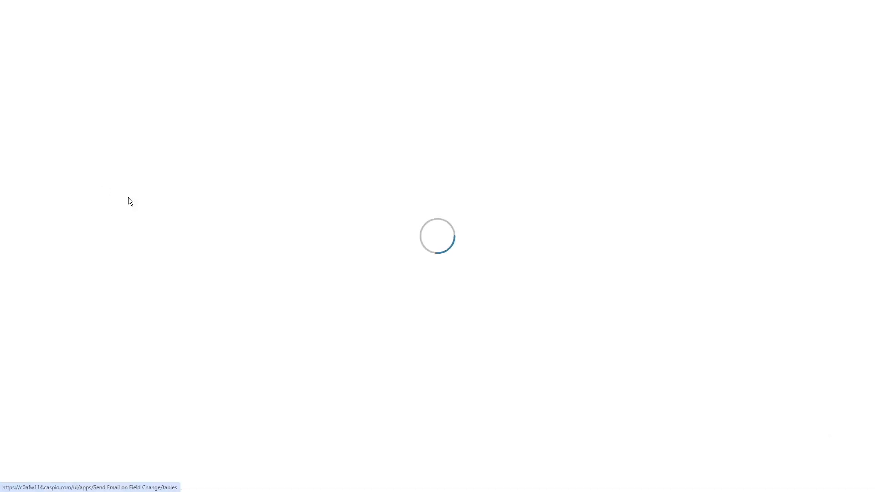
mouse_move(179, 102)
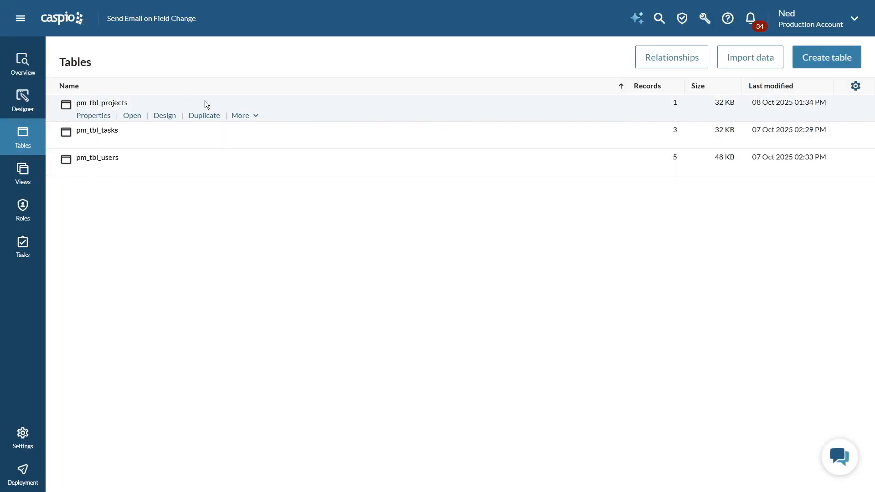
click(244, 117)
click(254, 131)
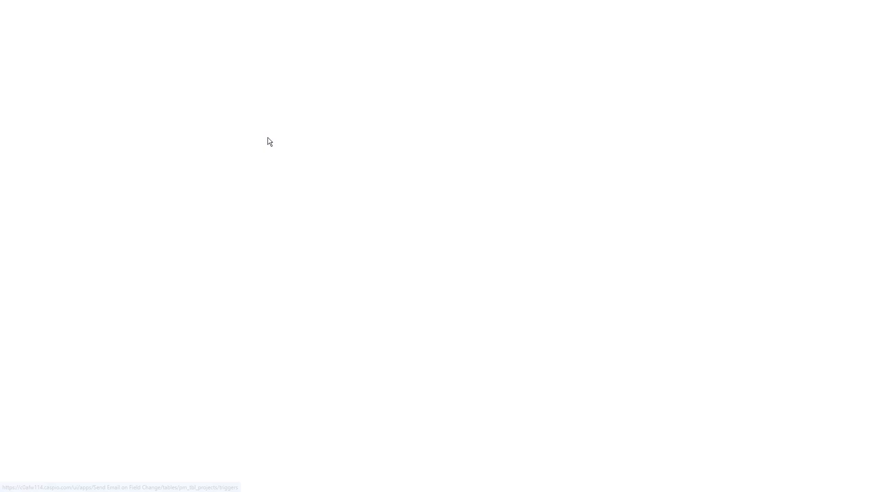
mouse_move(241, 157)
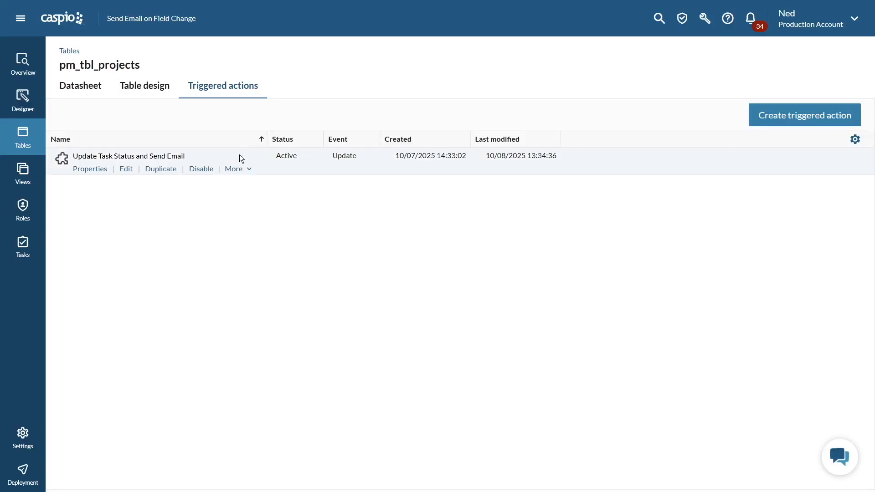
click(128, 169)
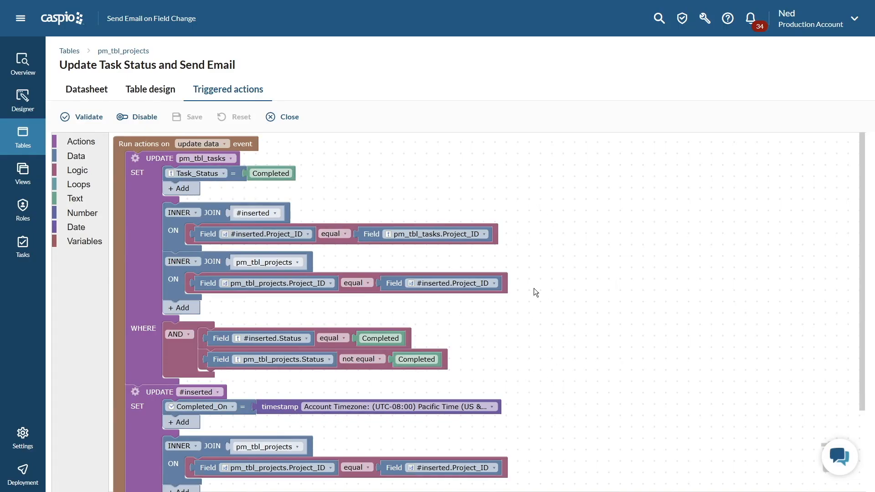
scroll(553, 282, down, 2)
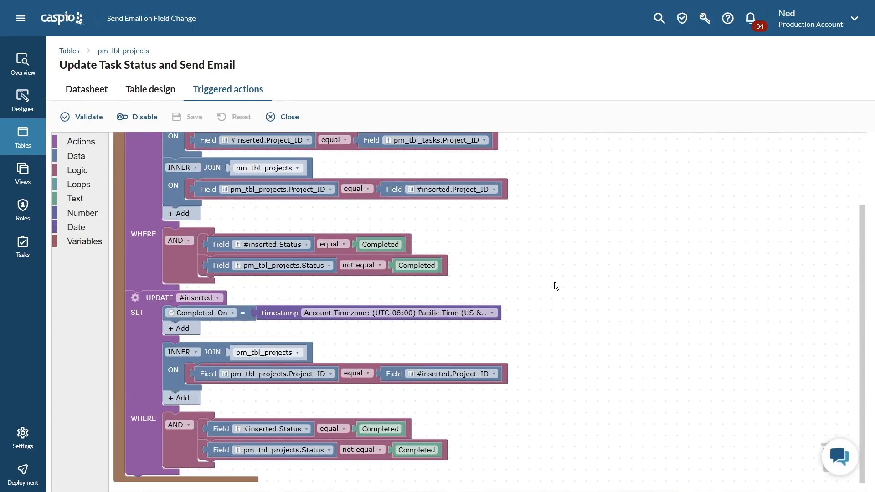
scroll(555, 282, up, 2)
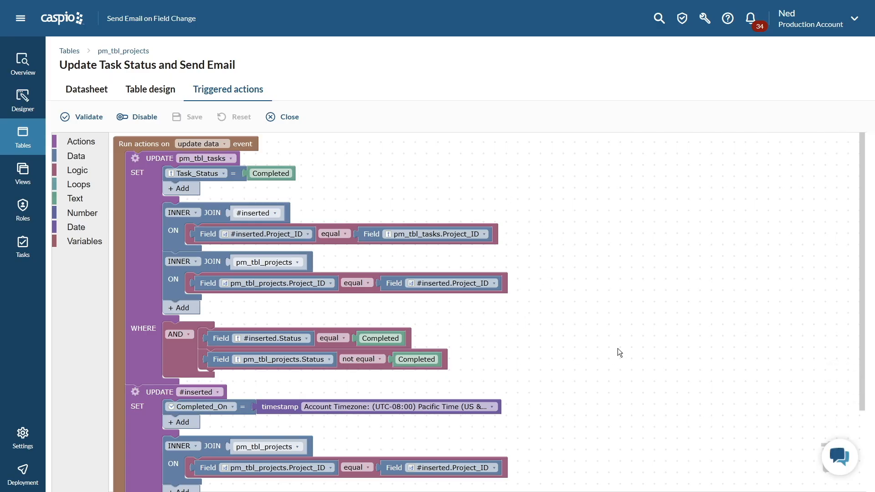
Step: Add a plain-text SEND EMAIL action directly after the UPDATE #inserted block, inside the update data event
scroll(622, 345, down, 3)
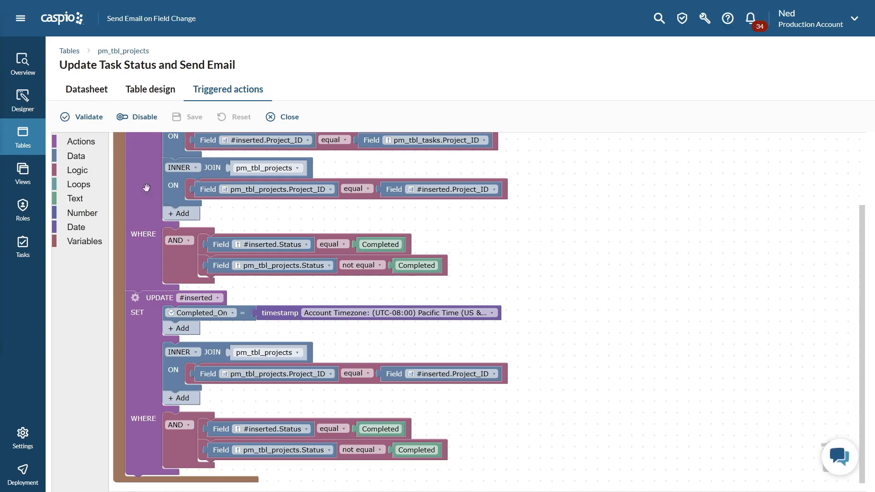
click(81, 143)
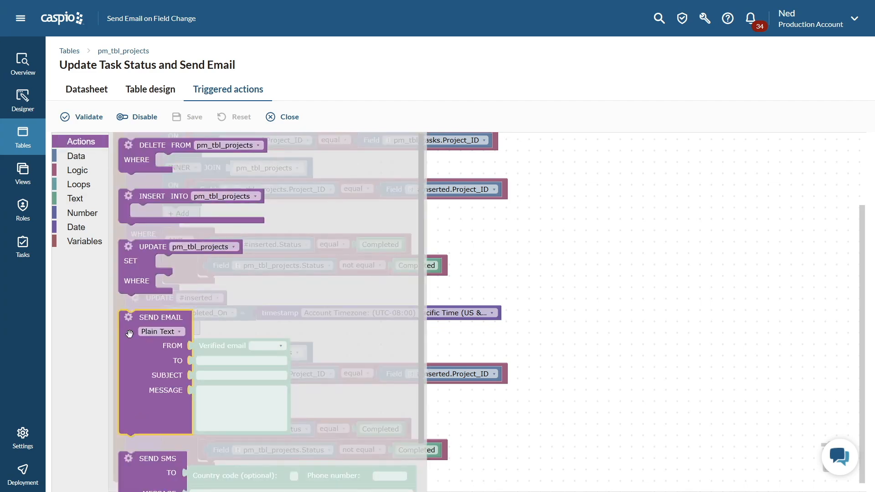
drag(131, 331, 139, 490)
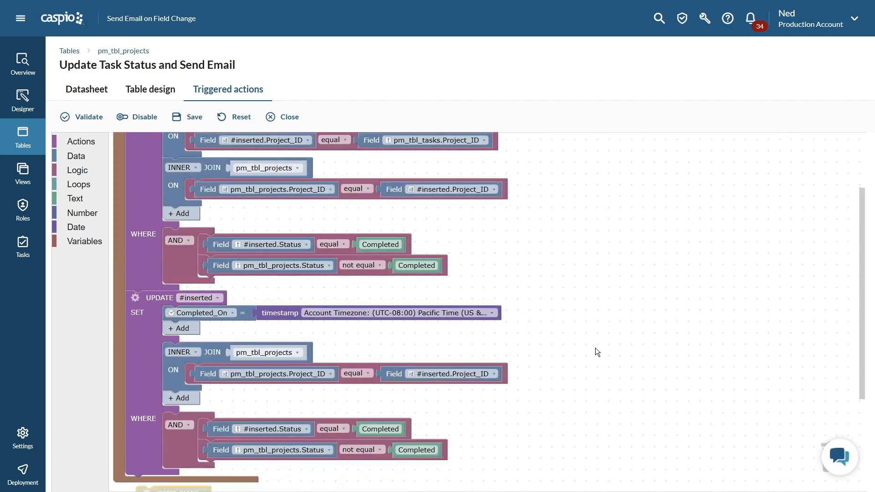
scroll(594, 346, down, 3)
drag(159, 381, 152, 374)
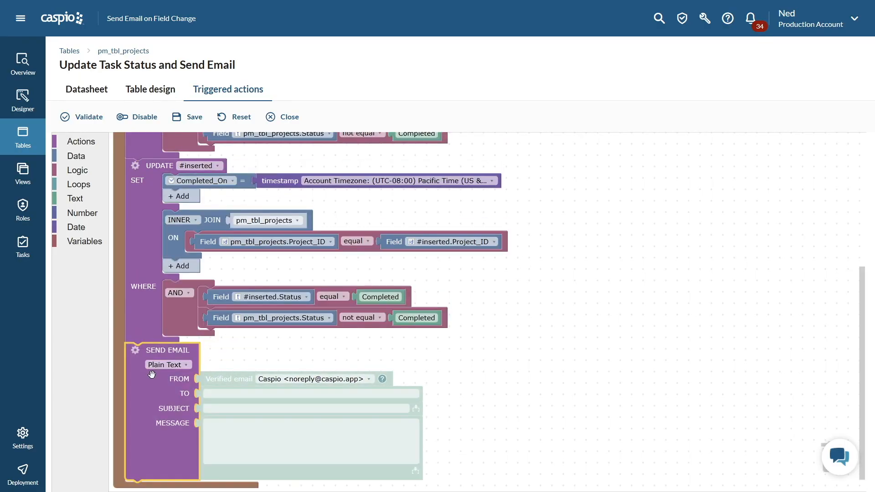
Step: Enable the SELECT option on the SEND EMAIL block so it can retrieve table data
click(135, 352)
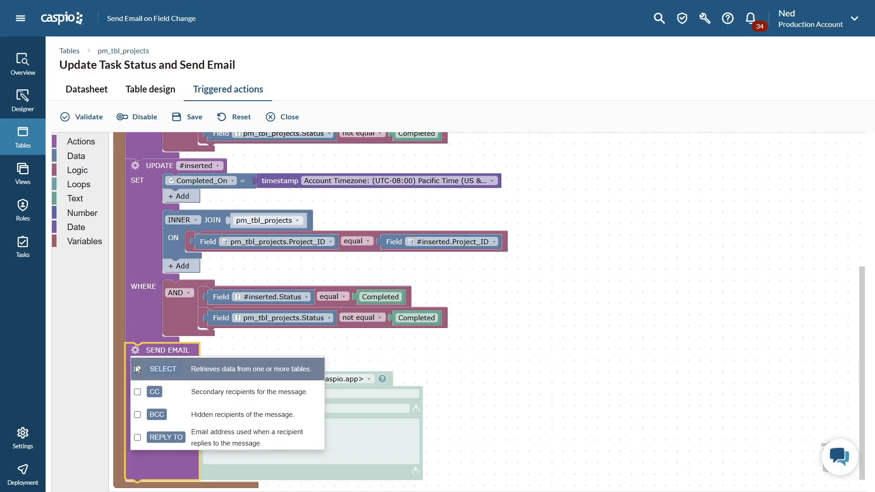
click(138, 370)
click(538, 374)
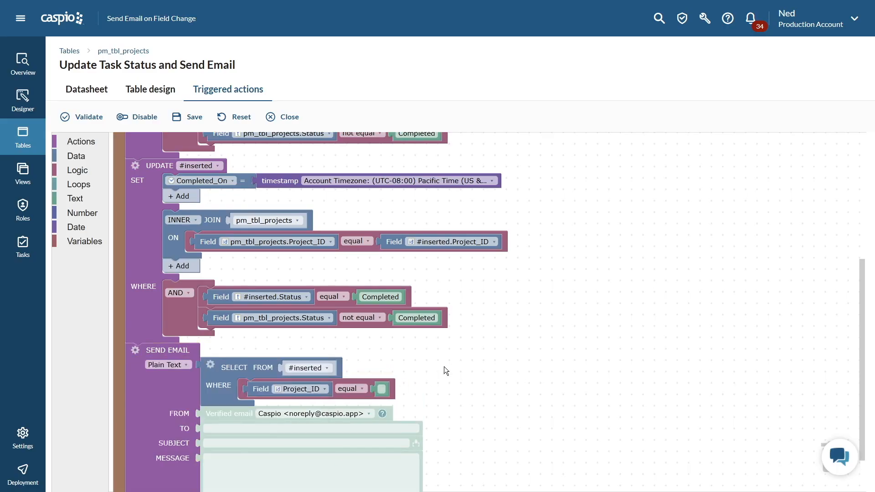
Step: Enable JOIN on the email's SELECT block and extend it to three INNER JOIN clauses
scroll(444, 367, down, 1)
click(210, 324)
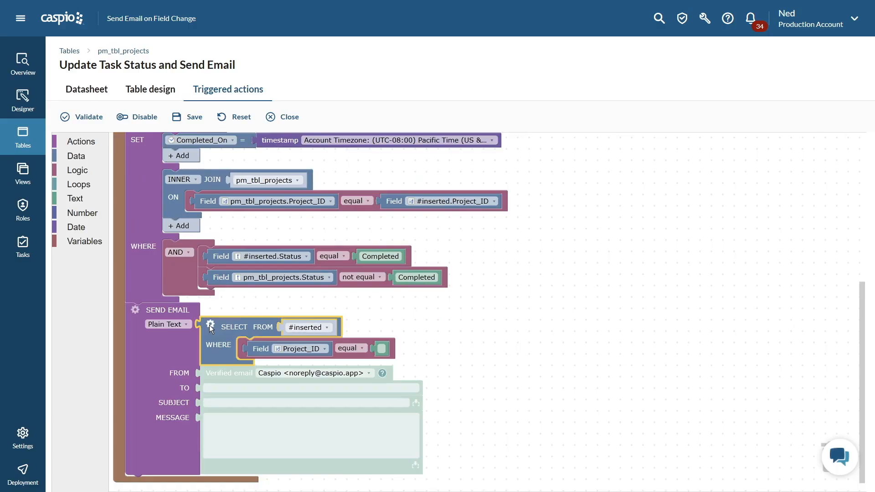
click(213, 225)
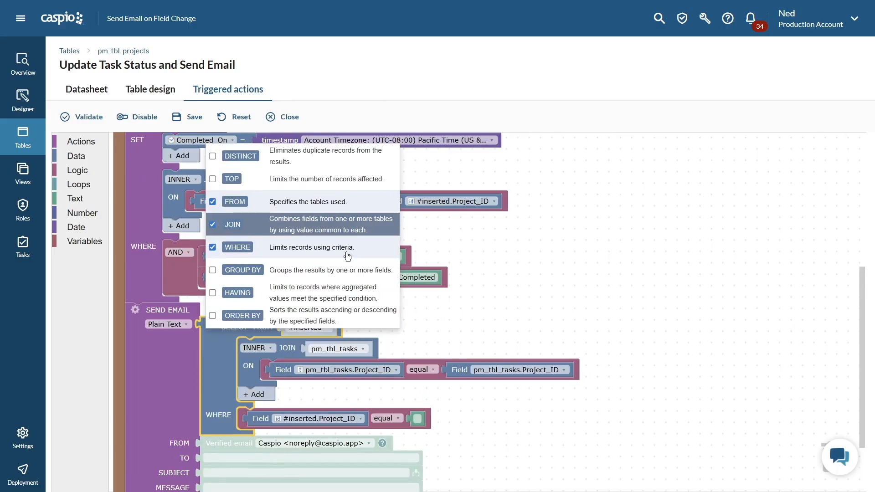
click(633, 296)
click(265, 392)
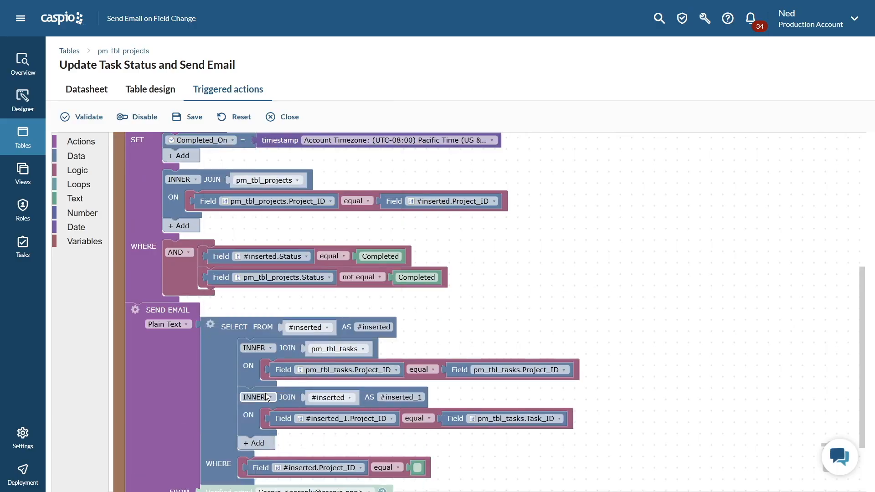
click(256, 443)
Step: Set the pm_tbl_tasks join condition in the email's SELECT to #inserted.Project_ID equal pm_tbl_tasks.Project_ID
scroll(674, 286, down, 2)
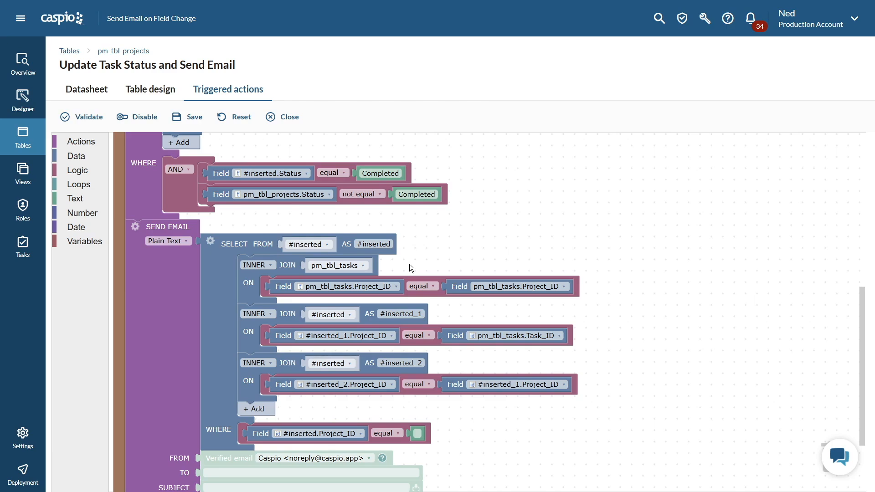
click(374, 291)
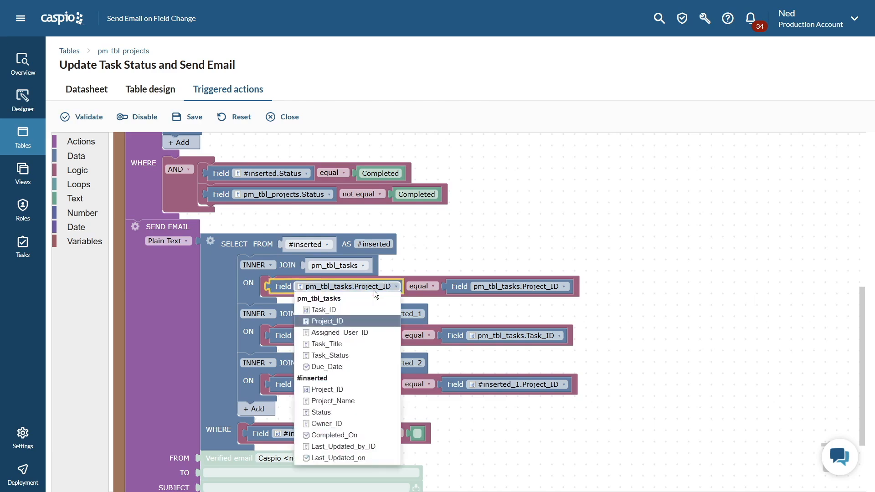
click(343, 390)
click(484, 286)
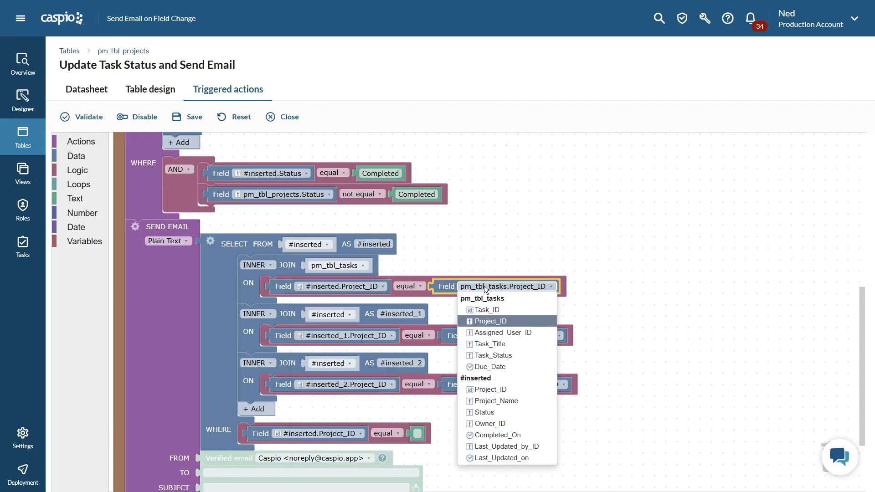
click(487, 321)
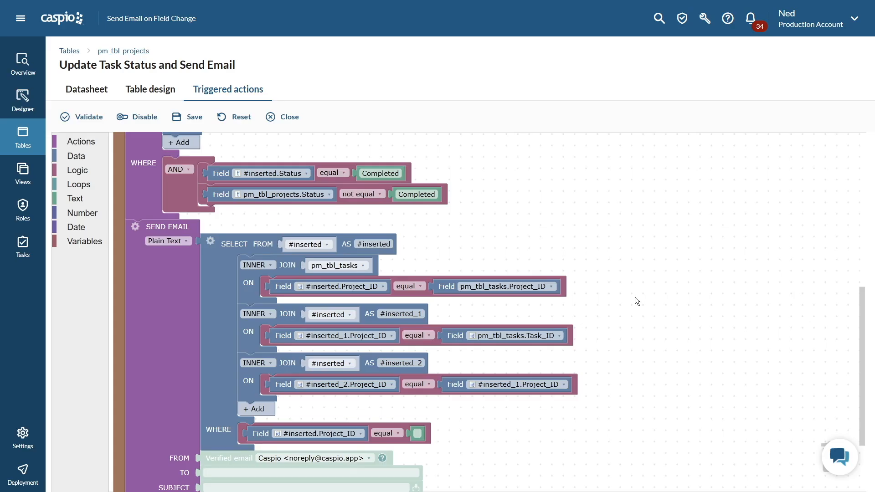
Step: Point the second join at pm_tbl_users, matching pm_tbl_users.User_ID equal pm_tbl_tasks.Assigned_User_ID
click(352, 316)
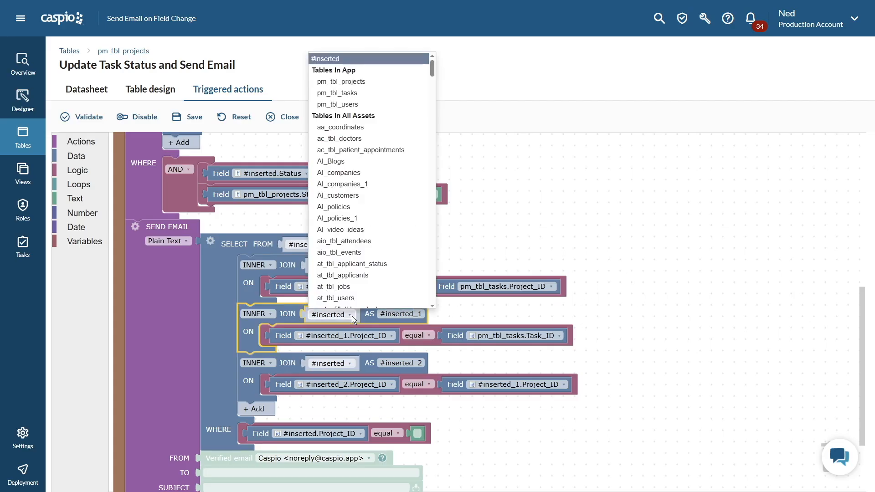
click(346, 99)
click(664, 252)
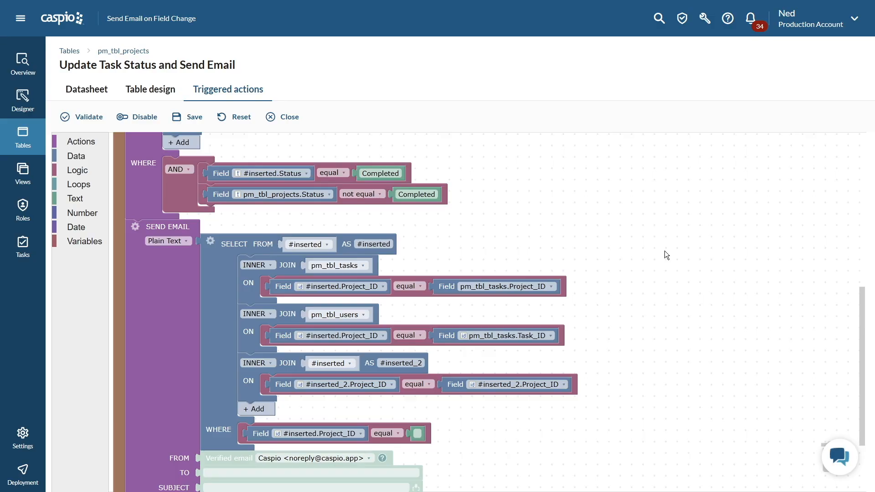
click(350, 337)
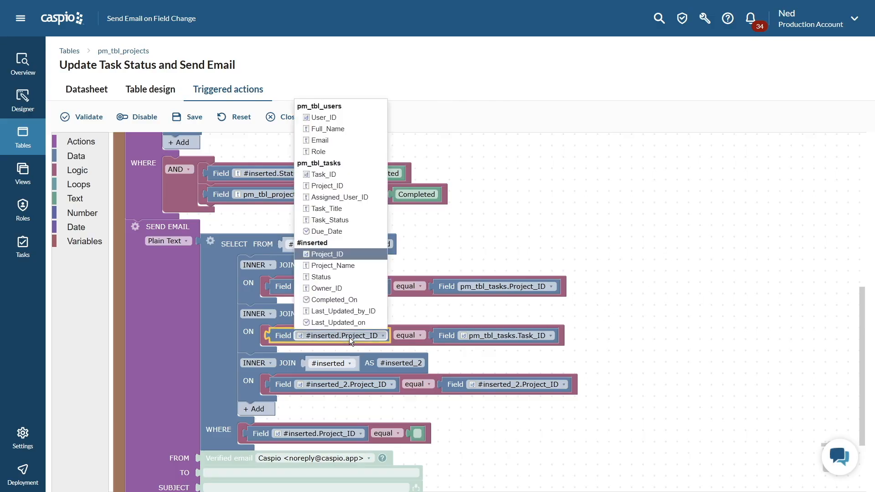
click(340, 118)
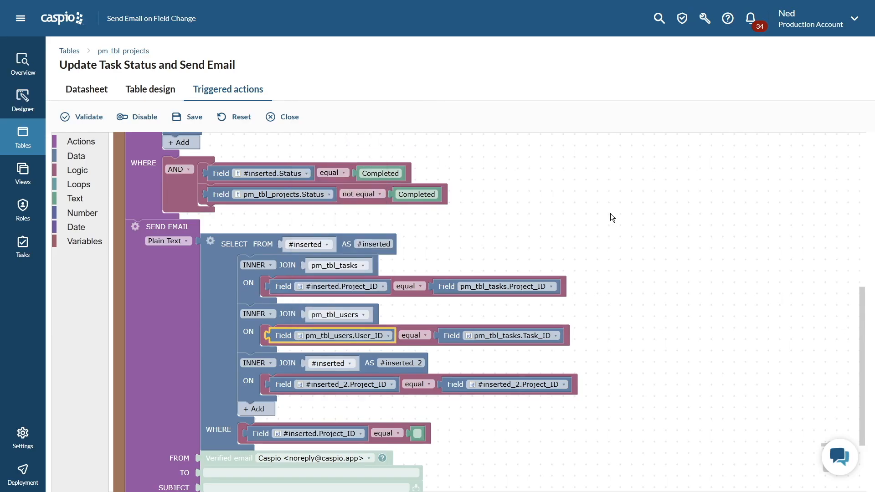
click(540, 335)
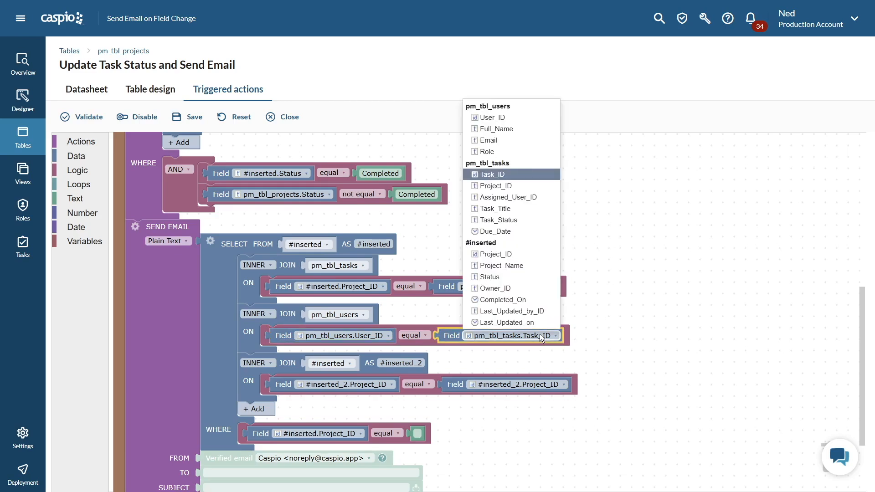
click(509, 197)
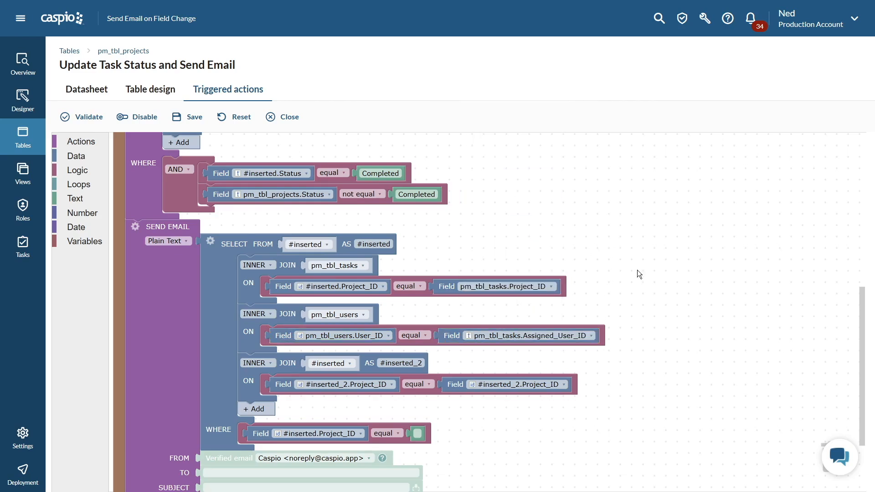
Step: Point the third join at pm_tbl_projects, matching pm_tbl_projects.Project_ID equal #inserted.Project_ID
scroll(656, 267, down, 2)
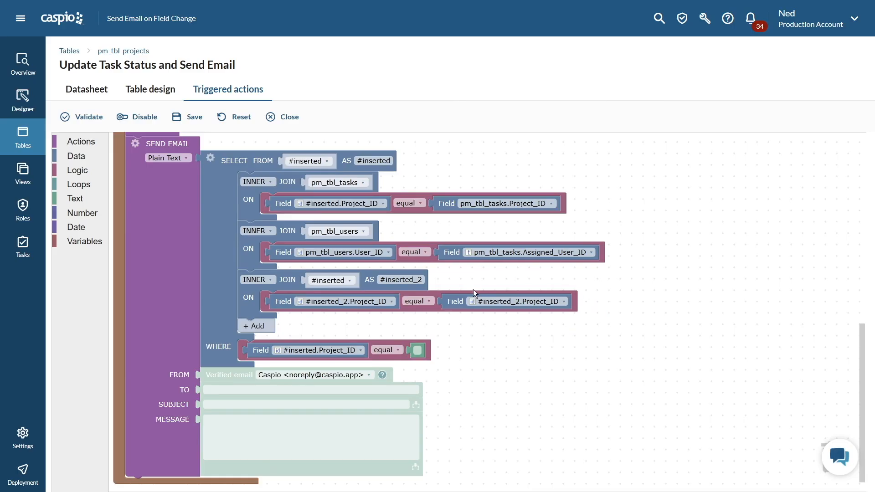
click(348, 281)
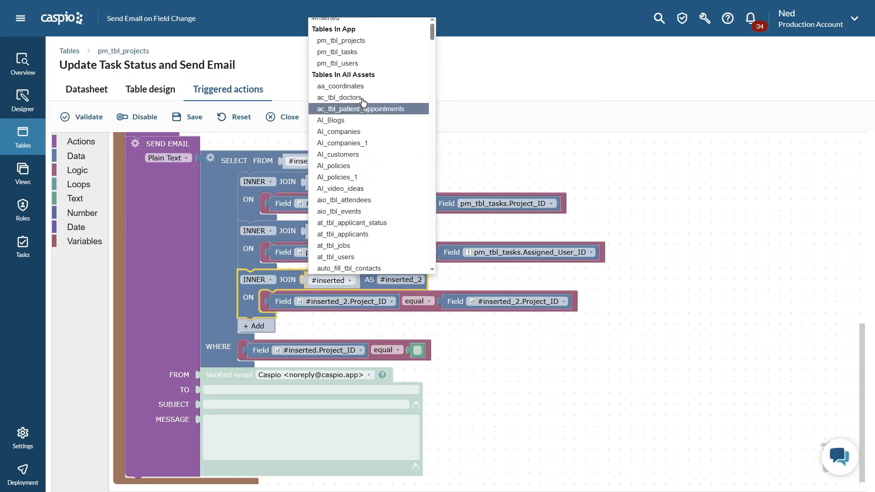
click(341, 40)
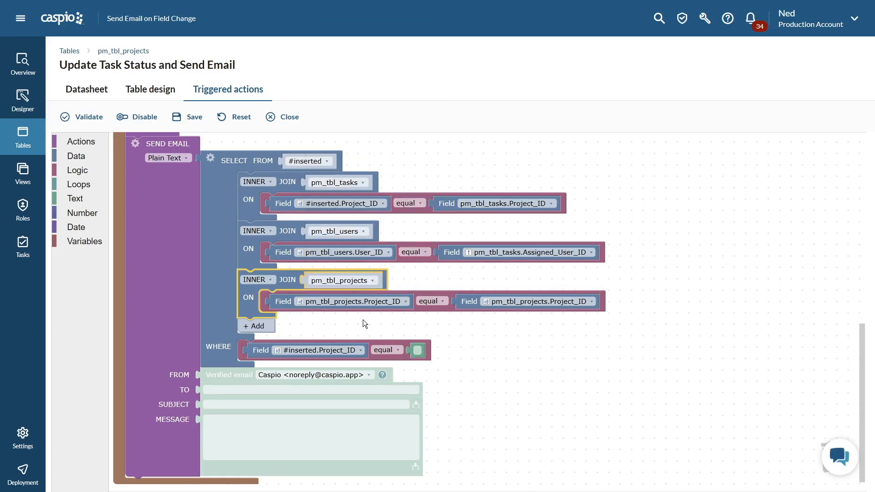
click(356, 303)
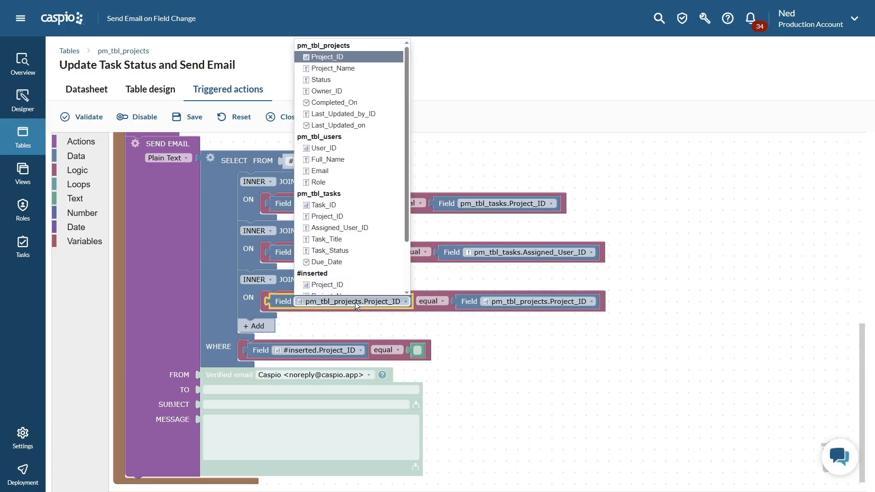
click(323, 58)
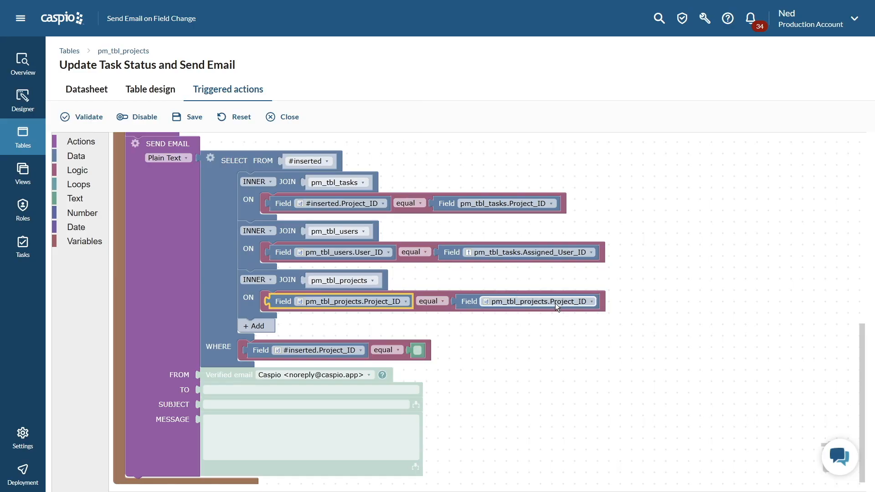
click(555, 303)
scroll(540, 230, down, 2)
click(523, 220)
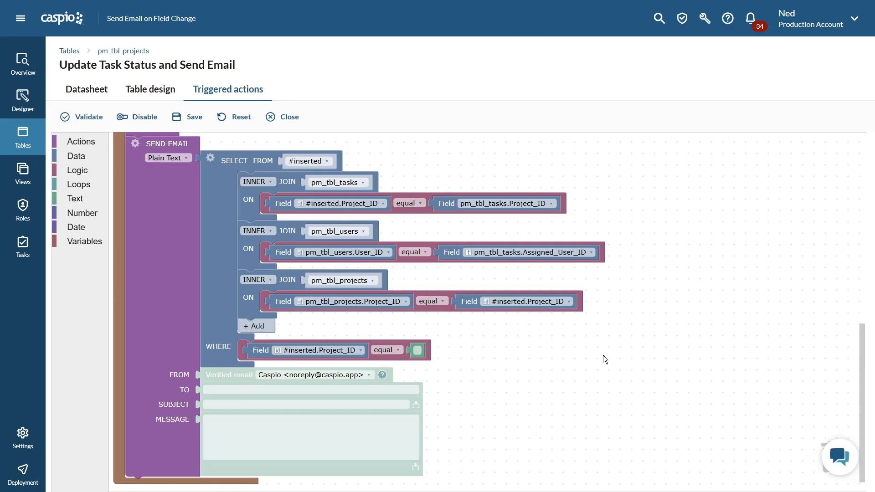
Step: Replace the default WHERE condition in the email's SELECT with an AND block requiring #inserted.Status equal Completed and #inserted.Status not equal Completed
scroll(636, 351, up, 5)
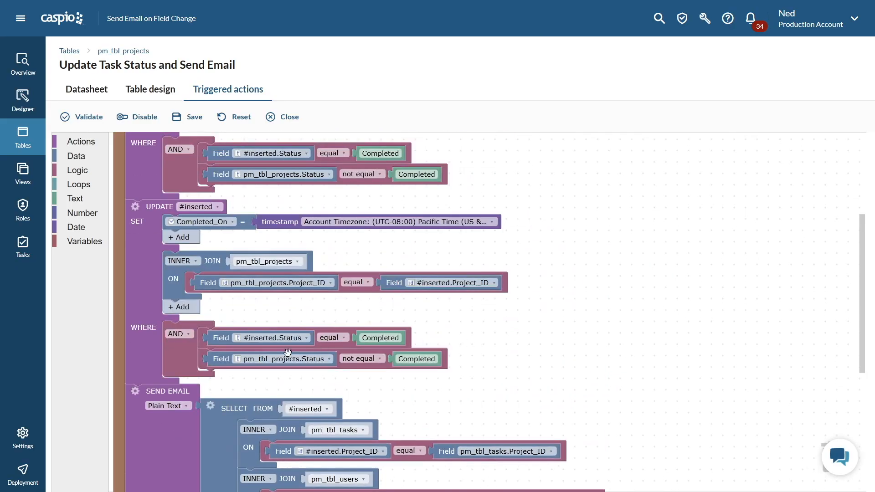
click(181, 352)
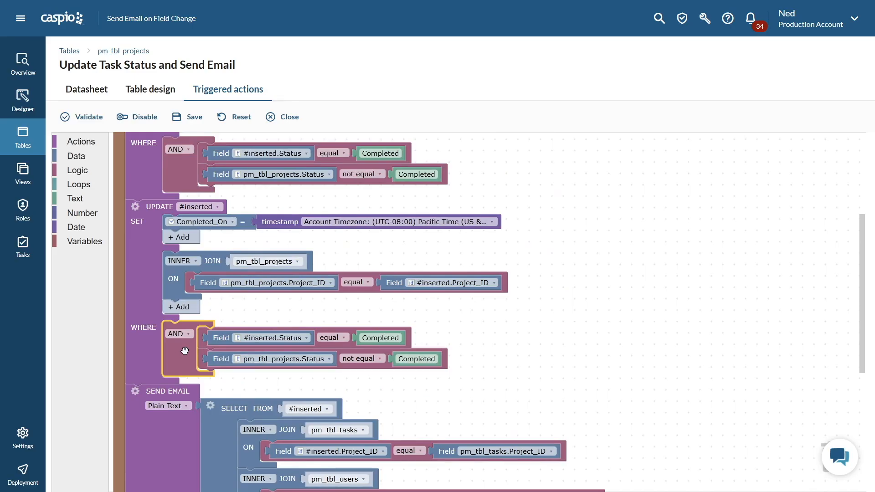
scroll(639, 335, down, 5)
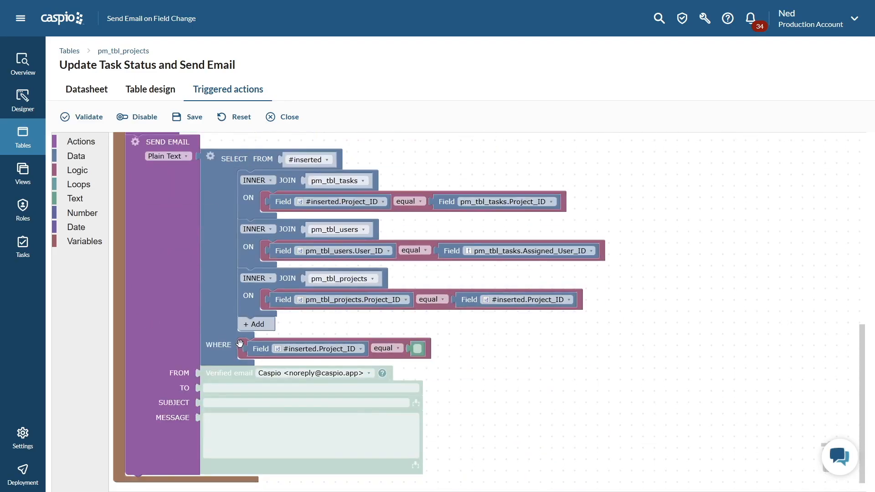
drag(244, 347, 839, 465)
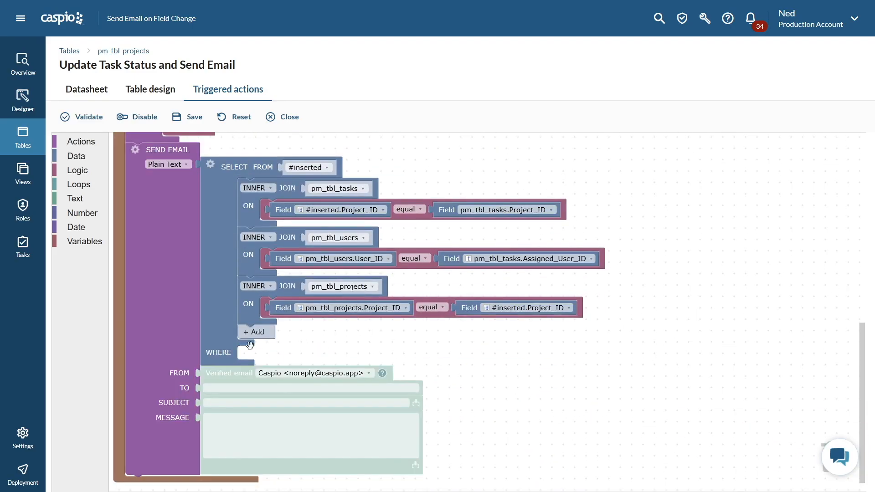
drag(187, 154, 245, 401)
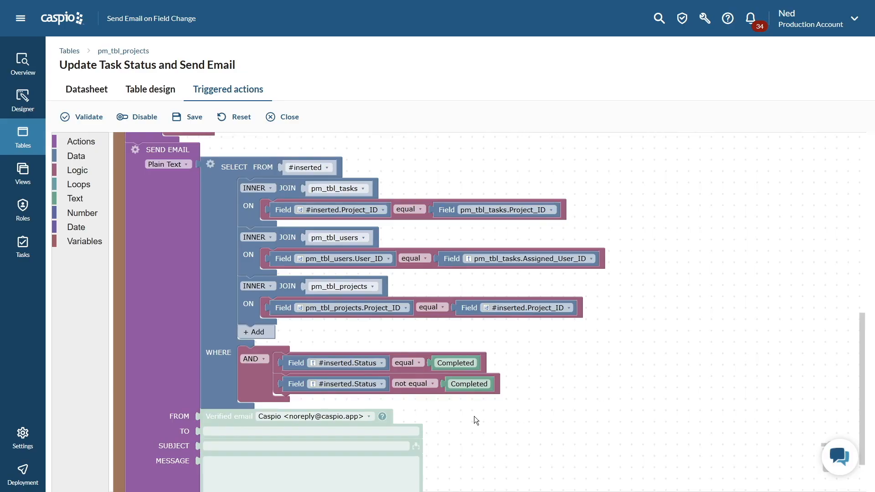
Step: Change the field in the email's "not equal Completed" condition to pm_tbl_projects.Status
click(376, 386)
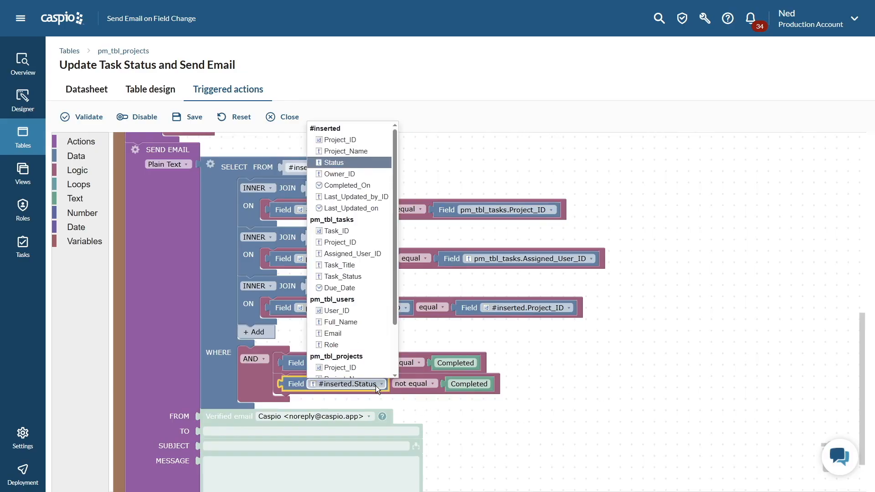
scroll(355, 365, down, 3)
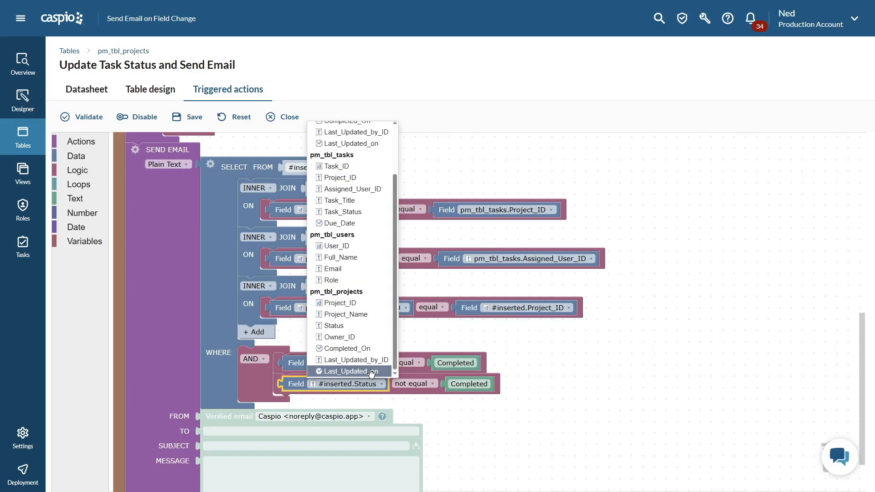
click(342, 324)
click(441, 406)
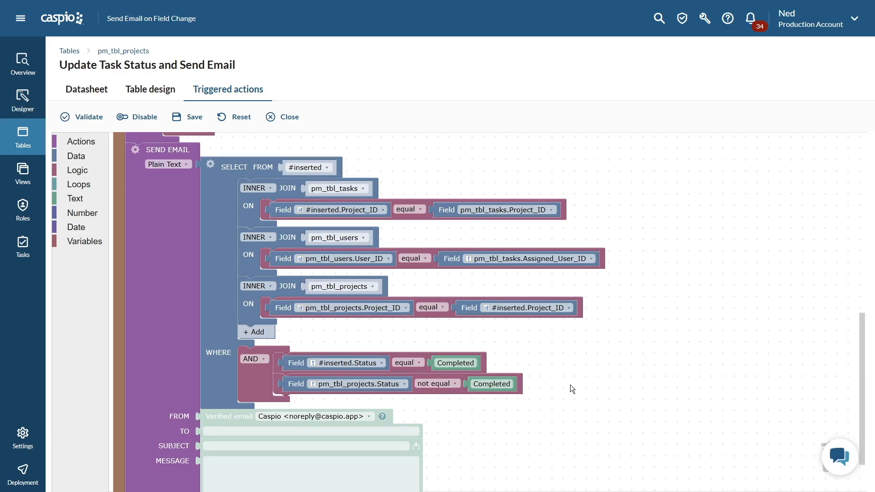
Step: Replace the email's empty TO text block with a Field block set to pm_tbl_users.Email
scroll(603, 351, down, 1)
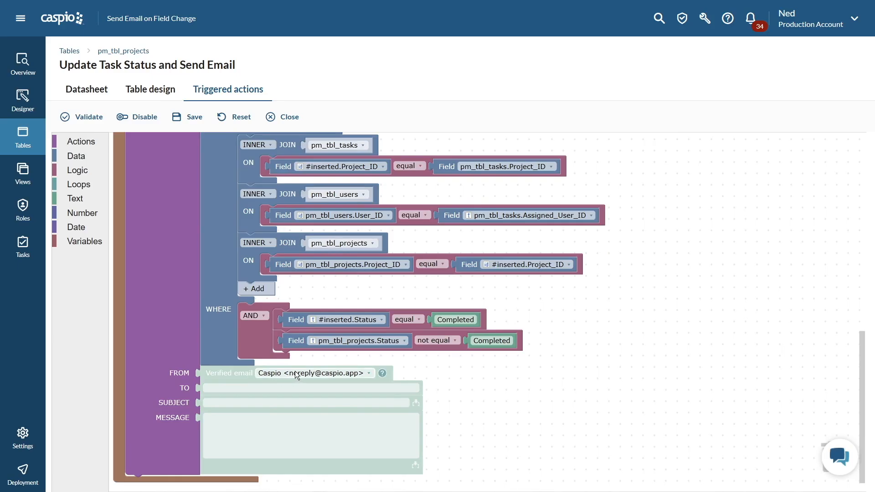
click(301, 387)
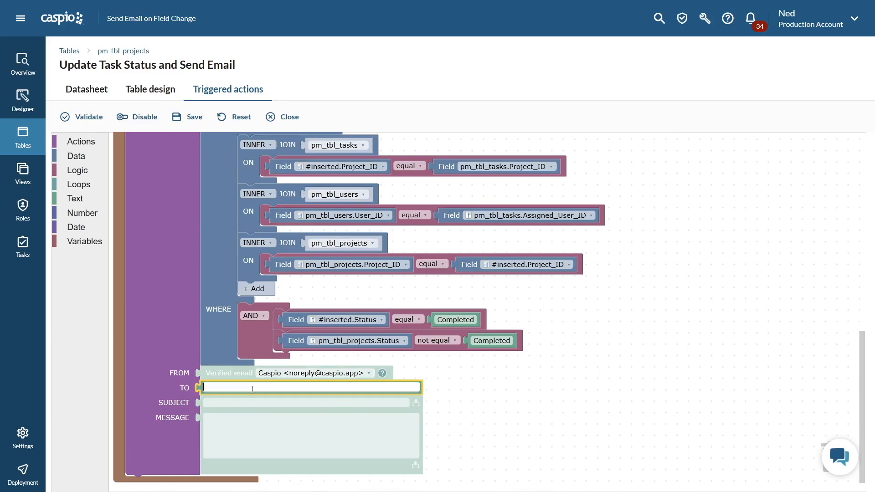
click(79, 156)
drag(129, 145, 208, 388)
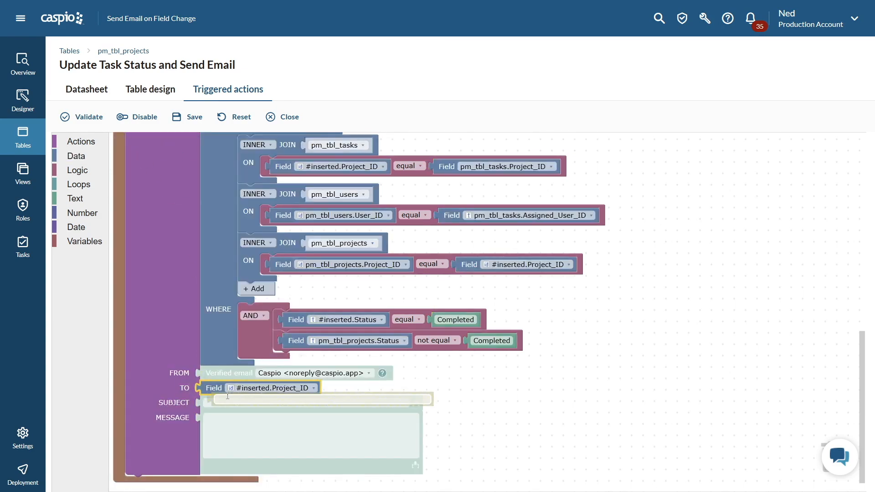
click(208, 399)
drag(211, 398, 212, 398)
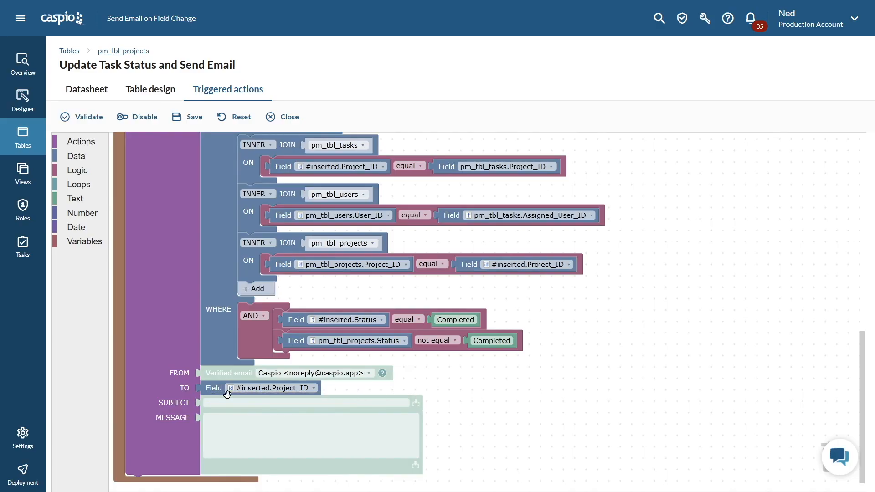
click(239, 389)
scroll(262, 302, down, 2)
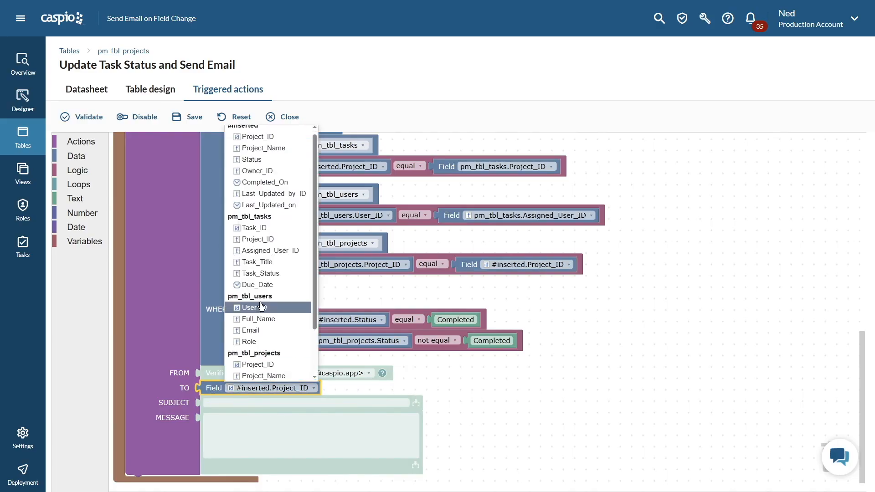
click(251, 287)
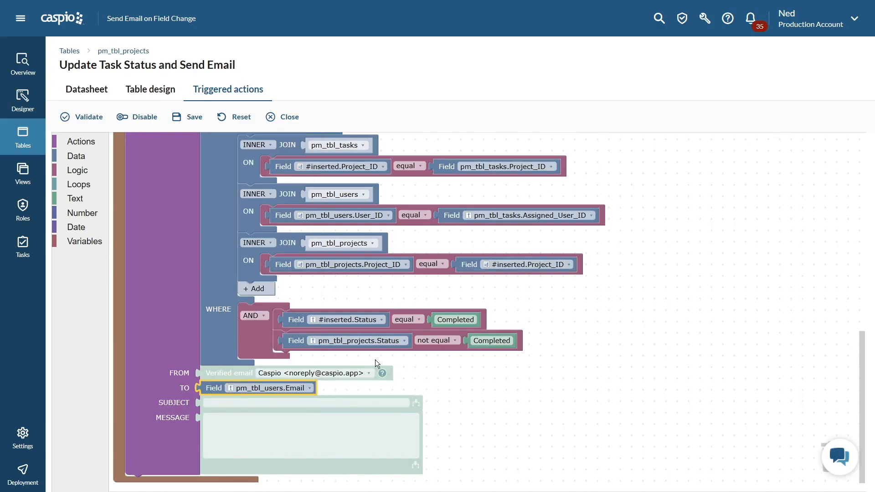
Step: Set the email subject to "Project completed" and begin its message with the line "The following project is completed:"
click(273, 402)
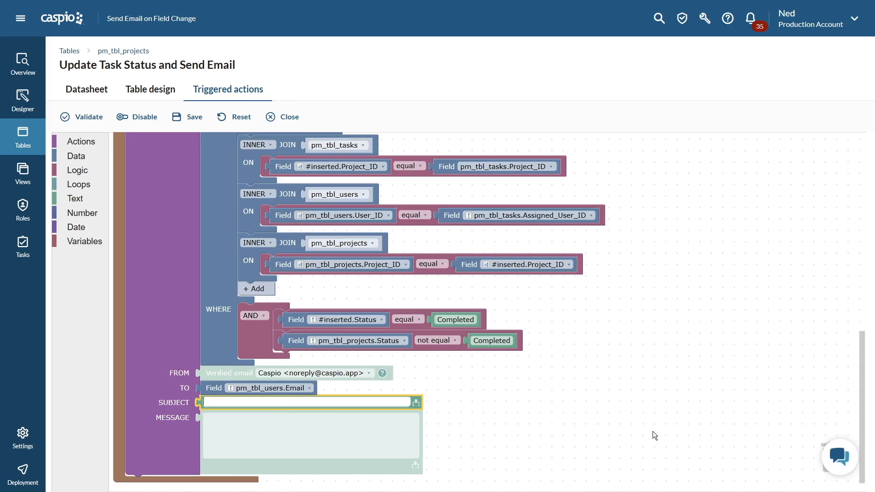
text(Project completed)
click(334, 453)
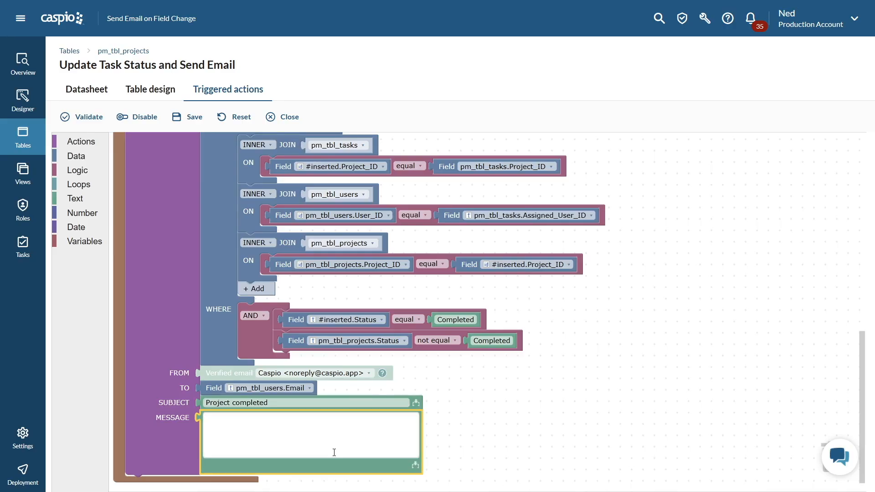
text(The following project is completed:)
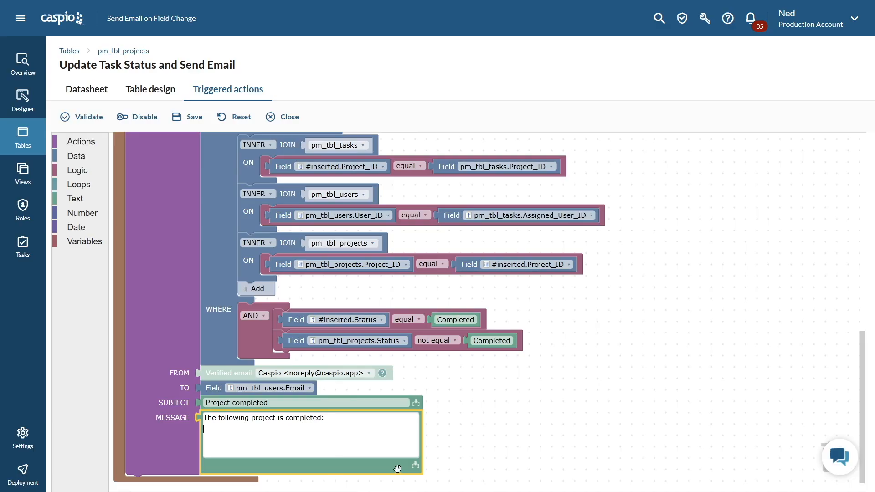
Step: Insert the pm_tbl_projects.Project_Name field as a String on the second line of the email message
click(415, 465)
click(387, 420)
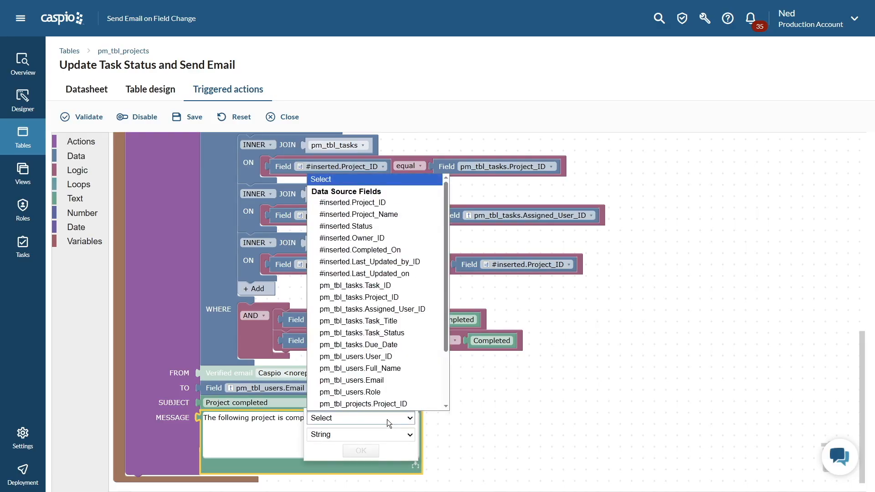
scroll(365, 364, down, 2)
click(360, 358)
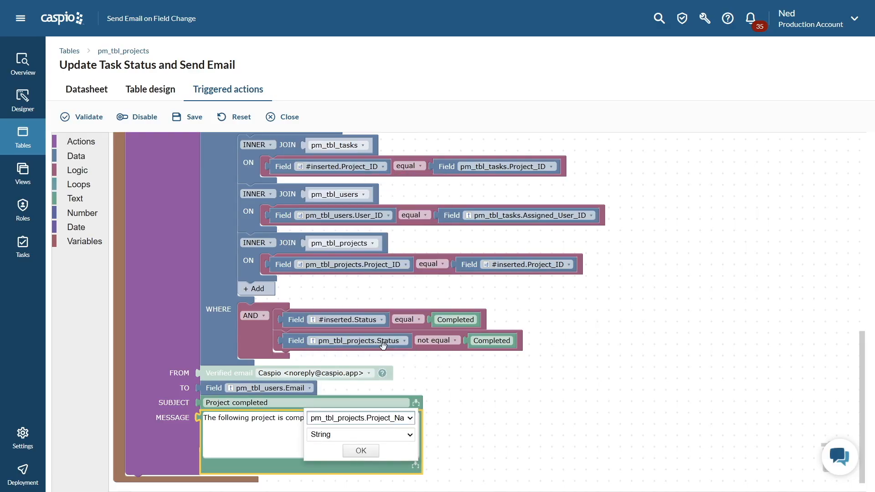
click(365, 451)
click(368, 431)
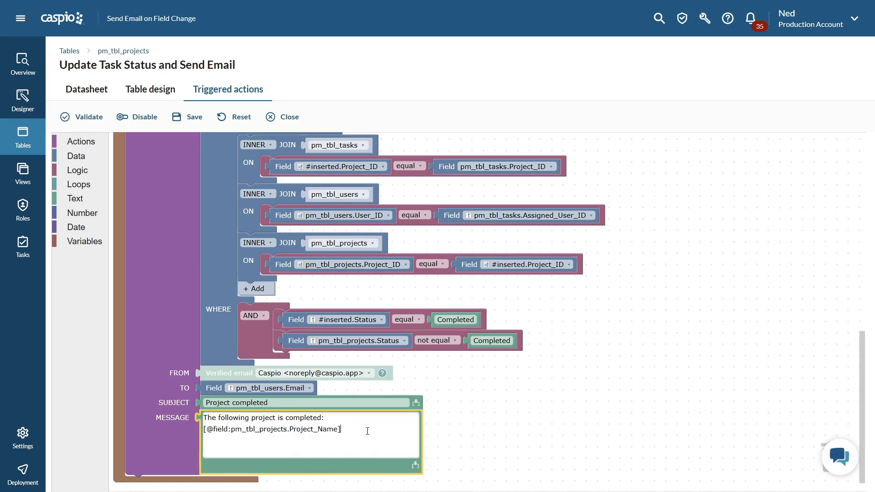
click(463, 431)
Step: Review the task update, project update and email blocks, and save the triggered action
scroll(673, 370, up, 15)
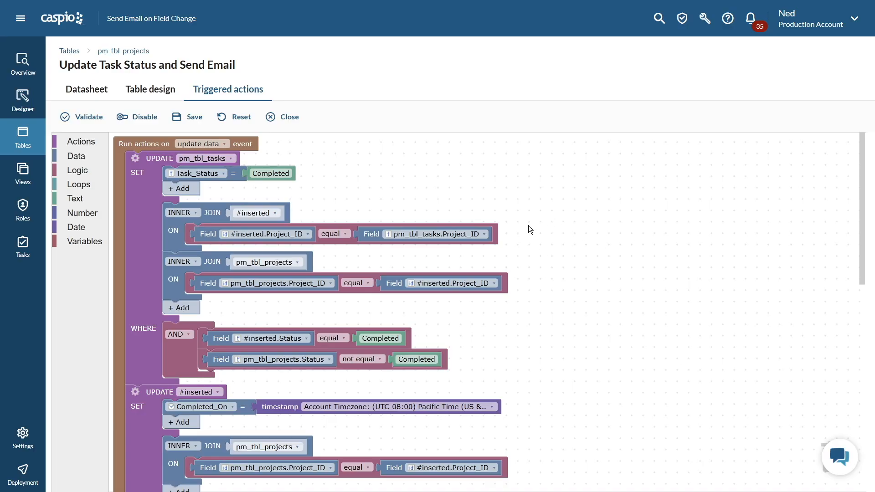
scroll(565, 237, down, 4)
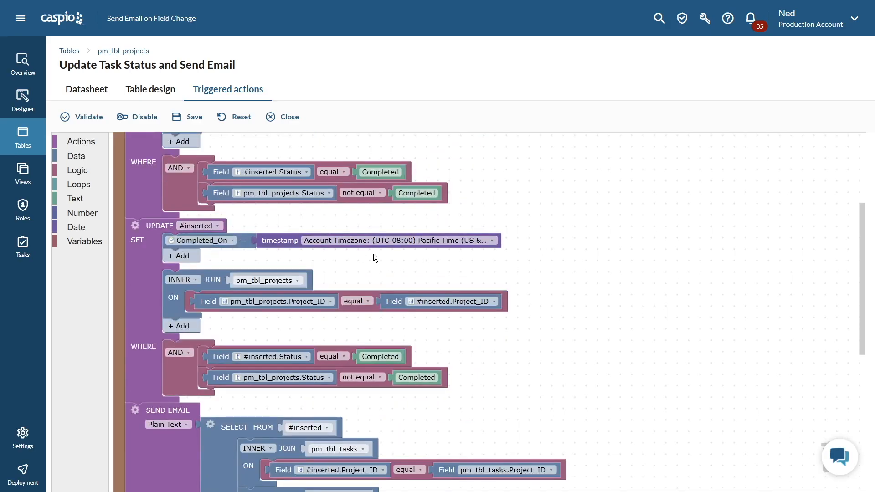
scroll(613, 297, down, 5)
scroll(658, 300, down, 1)
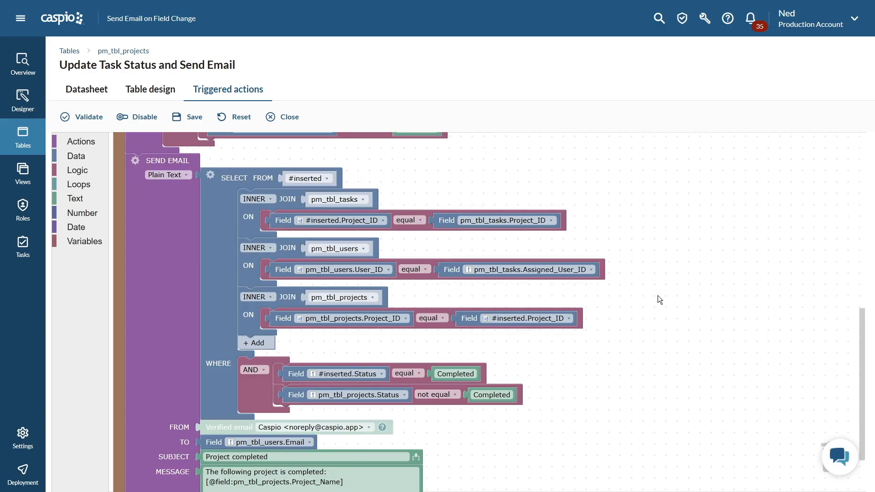
scroll(668, 292, down, 1)
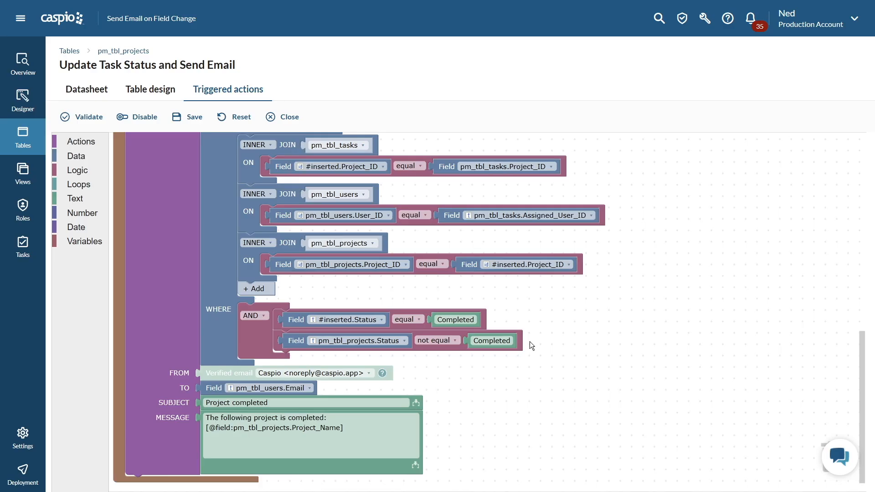
click(196, 117)
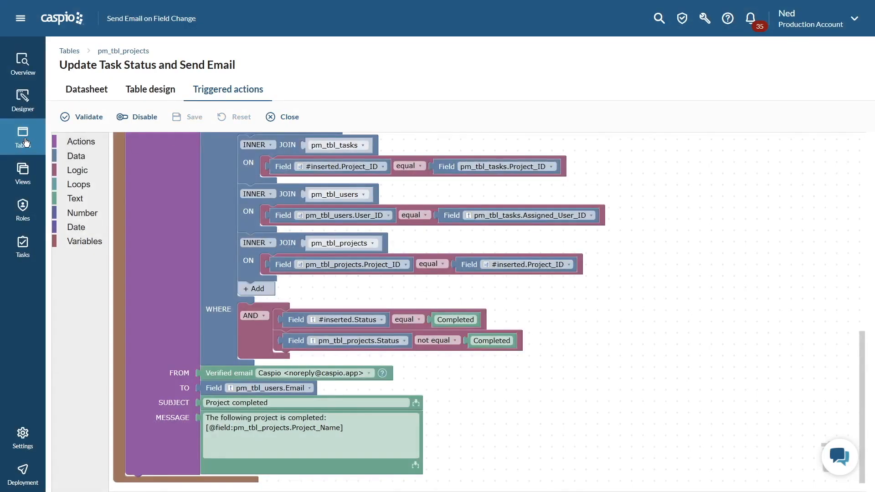
Step: Open the pm_tbl_projects datasheet and set the existing project record's Status to Completed, committing the change
click(24, 138)
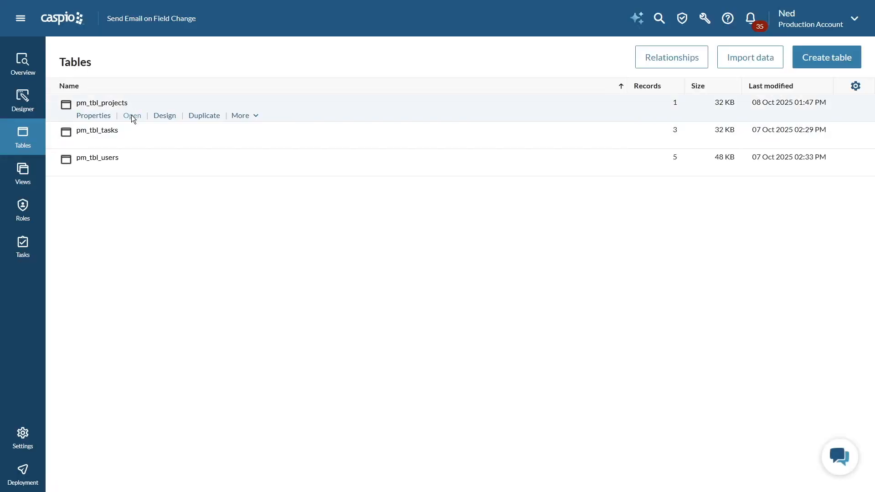
click(131, 115)
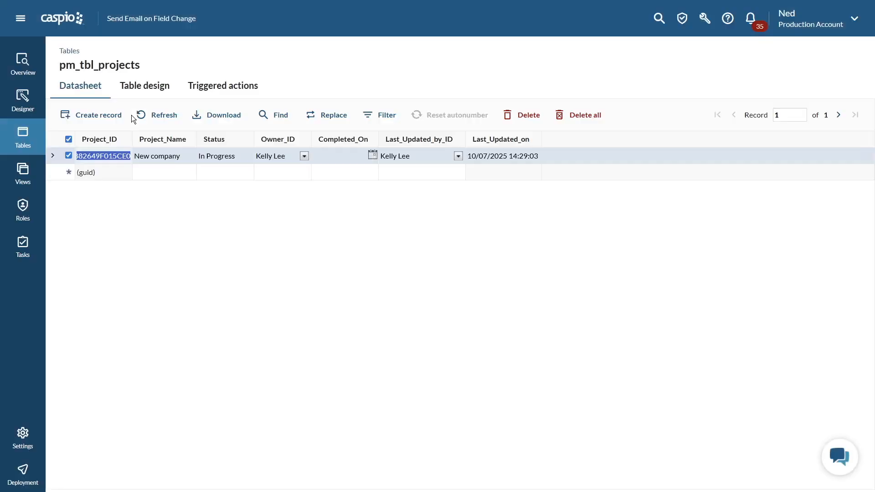
click(240, 155)
drag(240, 156, 194, 158)
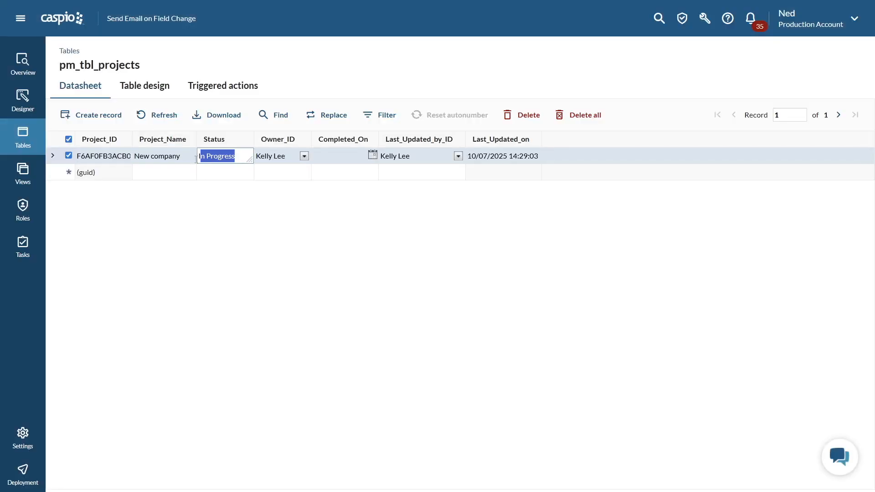
text(Completed)
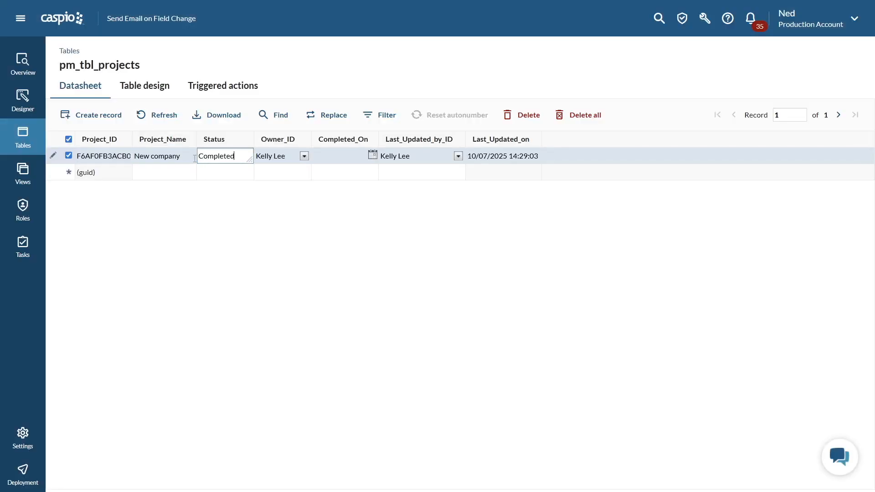
click(212, 173)
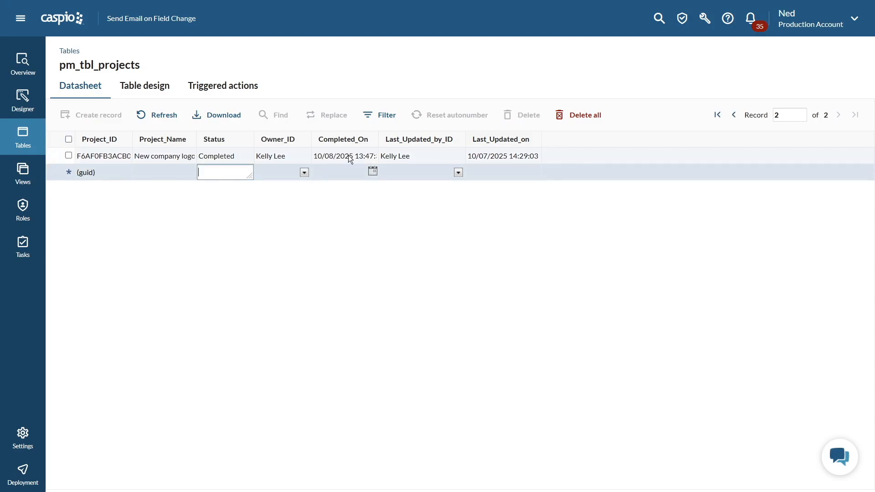
Step: Check the Task_Status values in the pm_tbl_tasks datasheet and the assigned users' email addresses in pm_tbl_users
click(22, 135)
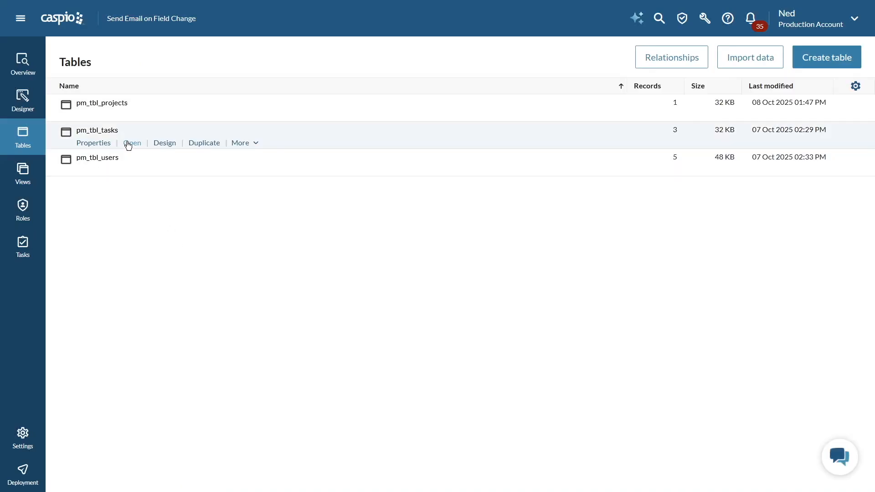
click(126, 142)
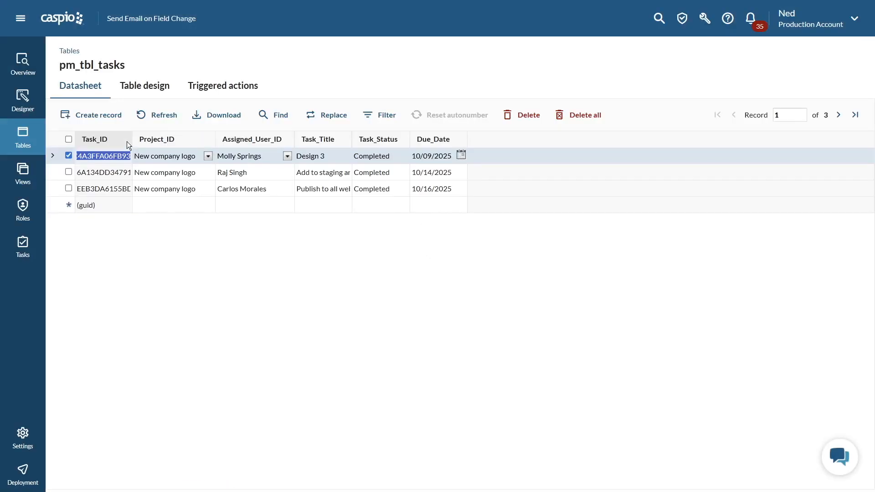
click(27, 139)
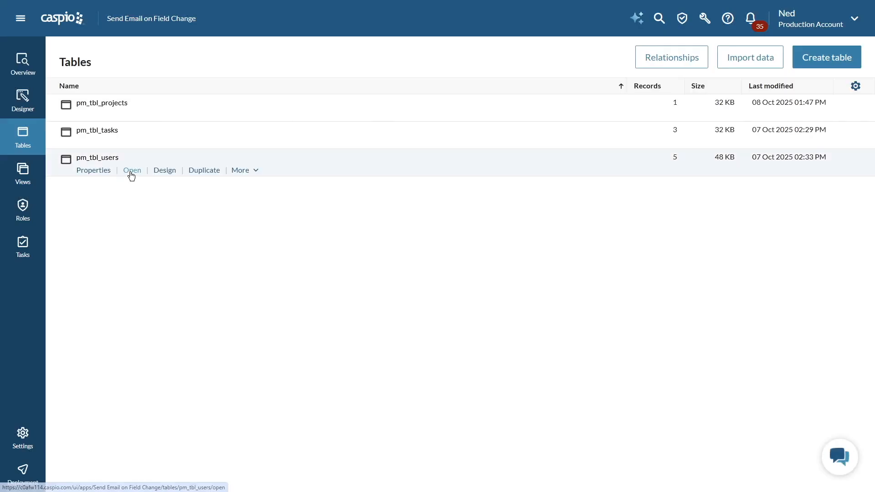
click(130, 170)
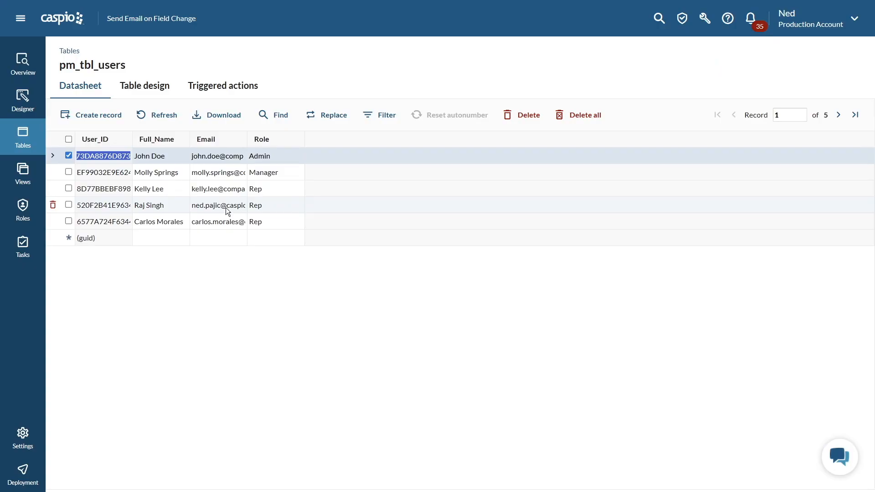
Step: Switch to the received "Project completed" notification in Outlook and examine its subject and message body
drag(874, 86, 404, 89)
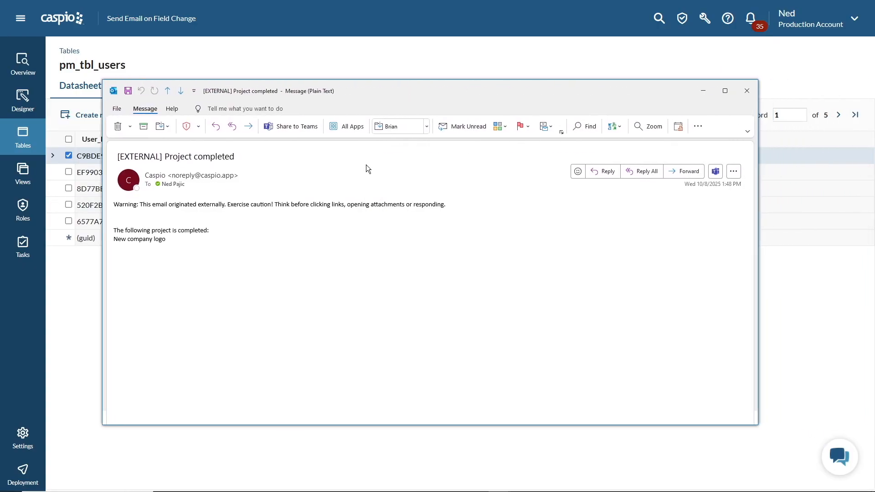
drag(229, 152, 264, 152)
drag(172, 256, 114, 229)
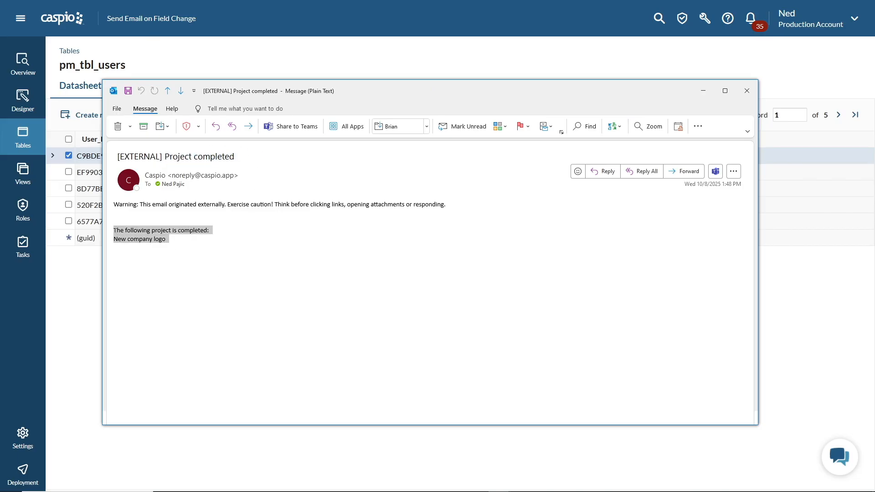
click(177, 242)
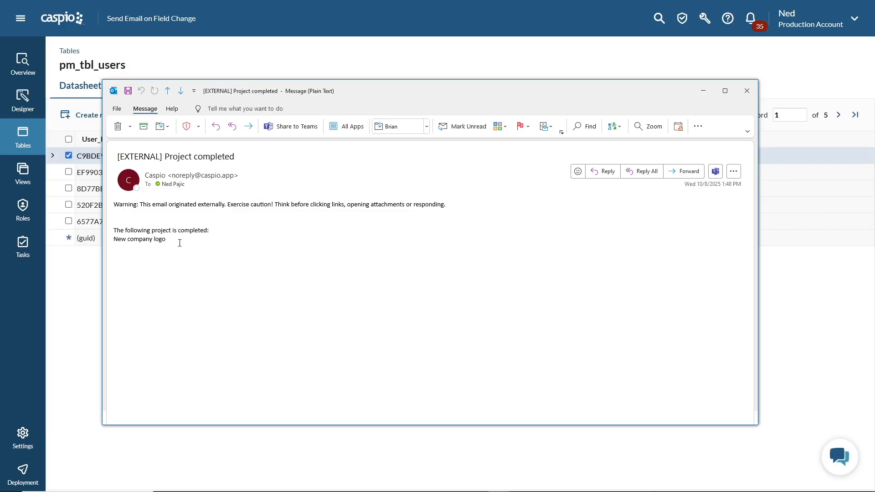